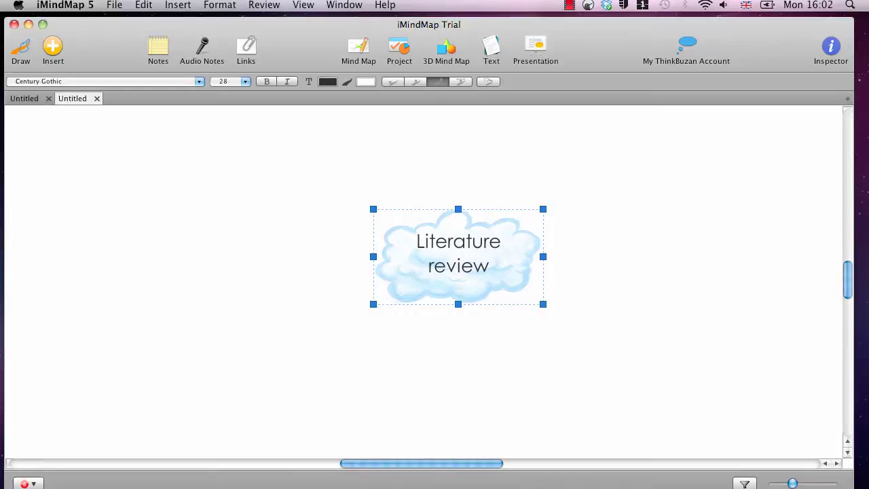
Select the Literature review cloud and set the Draw branch type to Freehand
{"action": "left_click", "coordinate": [458, 254]}
{"action": "left_click", "coordinate": [22, 52]}
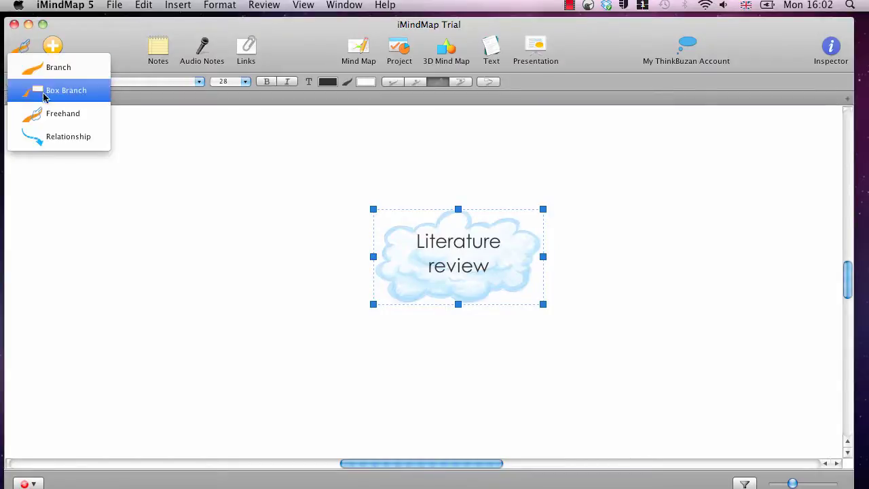
{"action": "left_click", "coordinate": [49, 113]}
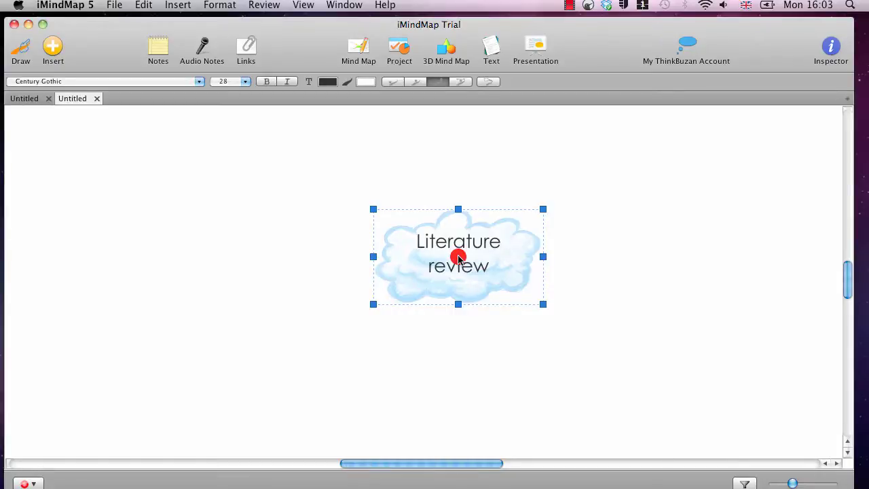
Draw four freehand branches from the cloud: green left, blue right, orange down, magenta down-right
{"action": "mouse_move", "coordinate": [458, 258]}
{"action": "left_mouse_down"}
{"action": "mouse_move", "coordinate": [313, 215]}
{"action": "mouse_move", "coordinate": [206, 223]}
{"action": "mouse_move", "coordinate": [131, 188]}
{"action": "mouse_move", "coordinate": [73, 193]}
{"action": "left_mouse_up"}
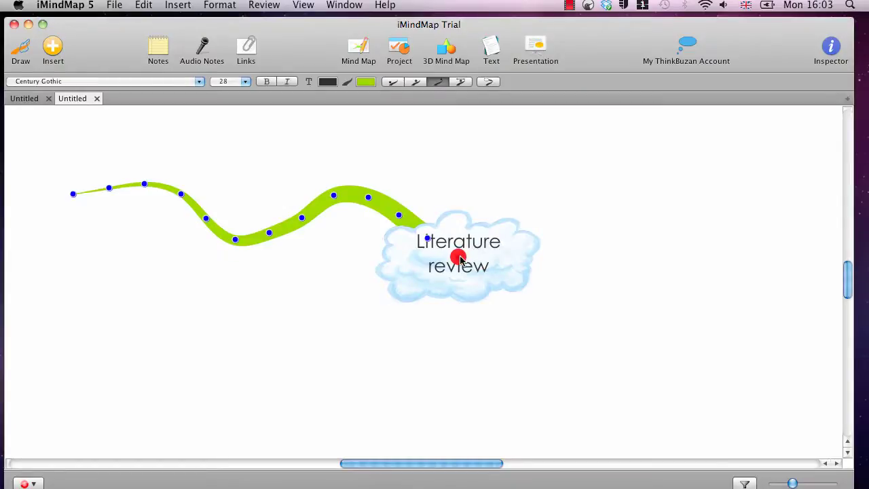
{"action": "mouse_move", "coordinate": [459, 258]}
{"action": "left_mouse_down"}
{"action": "mouse_move", "coordinate": [518, 190]}
{"action": "mouse_move", "coordinate": [575, 220]}
{"action": "mouse_move", "coordinate": [616, 196]}
{"action": "mouse_move", "coordinate": [644, 200]}
{"action": "mouse_move", "coordinate": [702, 269]}
{"action": "mouse_move", "coordinate": [659, 126]}
{"action": "mouse_move", "coordinate": [730, 221]}
{"action": "mouse_move", "coordinate": [783, 120]}
{"action": "left_mouse_up"}
{"action": "mouse_move", "coordinate": [459, 257]}
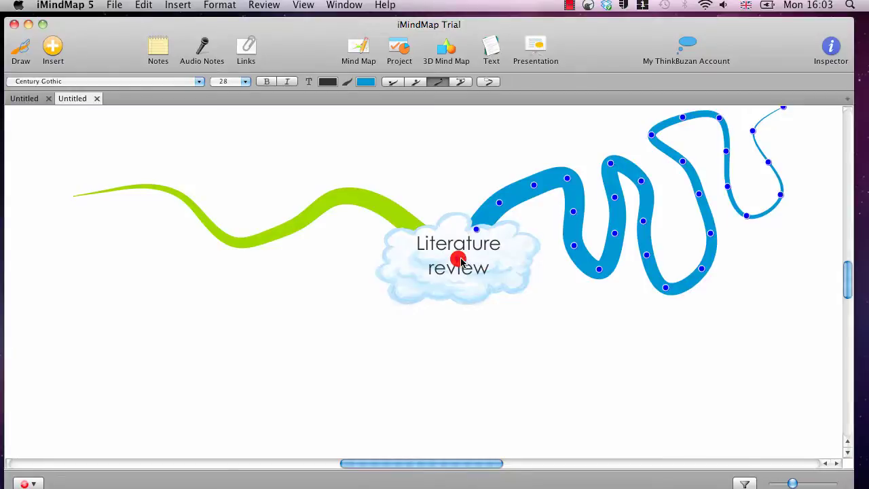
{"action": "mouse_move", "coordinate": [464, 260]}
{"action": "left_mouse_down"}
{"action": "mouse_move", "coordinate": [402, 299]}
{"action": "mouse_move", "coordinate": [419, 283]}
{"action": "mouse_move", "coordinate": [208, 371]}
{"action": "mouse_move", "coordinate": [349, 372]}
{"action": "mouse_move", "coordinate": [299, 443]}
{"action": "mouse_move", "coordinate": [177, 344]}
{"action": "mouse_move", "coordinate": [227, 249]}
{"action": "mouse_move", "coordinate": [223, 182]}
{"action": "mouse_move", "coordinate": [132, 266]}
{"action": "mouse_move", "coordinate": [74, 268]}
{"action": "mouse_move", "coordinate": [126, 388]}
{"action": "mouse_move", "coordinate": [188, 376]}
{"action": "mouse_move", "coordinate": [373, 280]}
{"action": "mouse_move", "coordinate": [468, 389]}
{"action": "mouse_move", "coordinate": [572, 417]}
{"action": "left_mouse_up"}
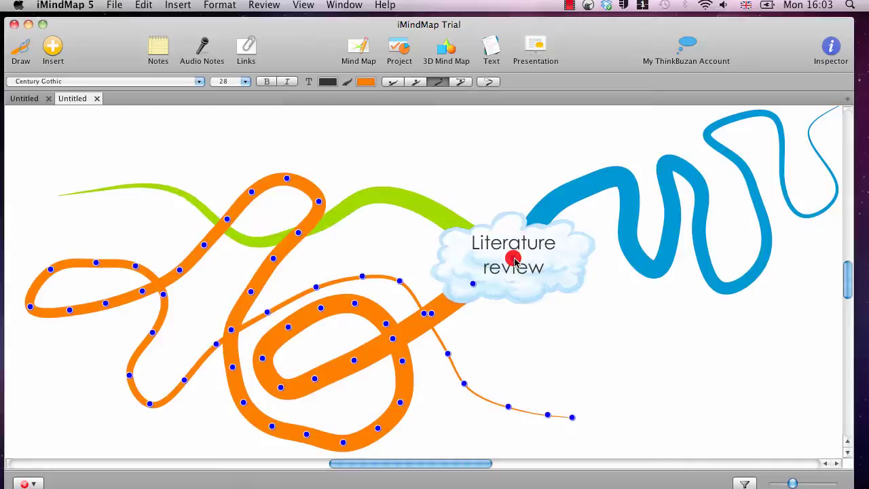
{"action": "mouse_move", "coordinate": [514, 259]}
{"action": "left_mouse_down"}
{"action": "mouse_move", "coordinate": [654, 356]}
{"action": "mouse_move", "coordinate": [686, 397]}
{"action": "mouse_move", "coordinate": [829, 360]}
{"action": "left_mouse_up"}
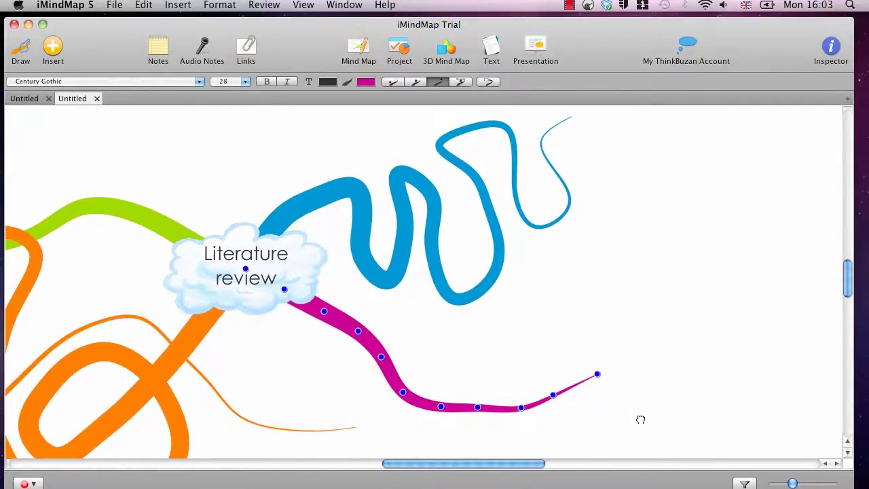
Add two sub-branches labelled 'theme 1' and 'theme 2' to the magenta branch's end
{"action": "left_click", "coordinate": [546, 362]}
{"action": "left_click", "coordinate": [552, 381]}
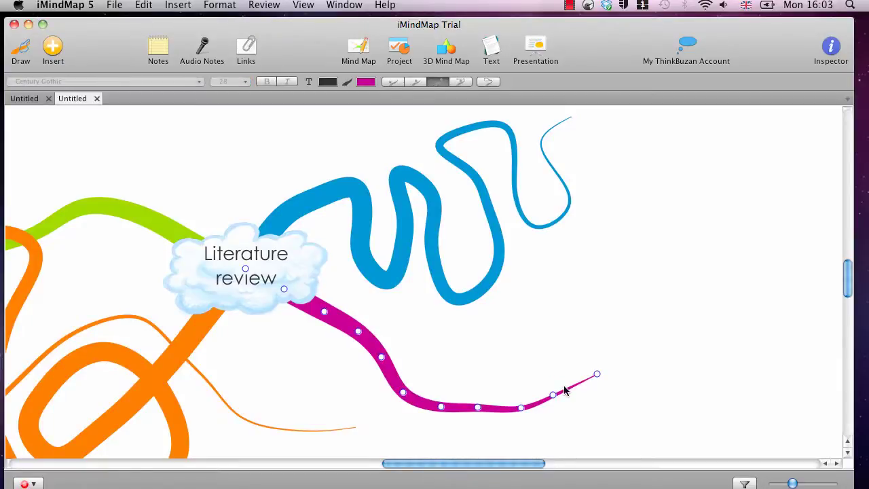
{"action": "left_click", "coordinate": [563, 369]}
{"action": "left_click", "coordinate": [563, 385]}
{"action": "left_click", "coordinate": [597, 374]}
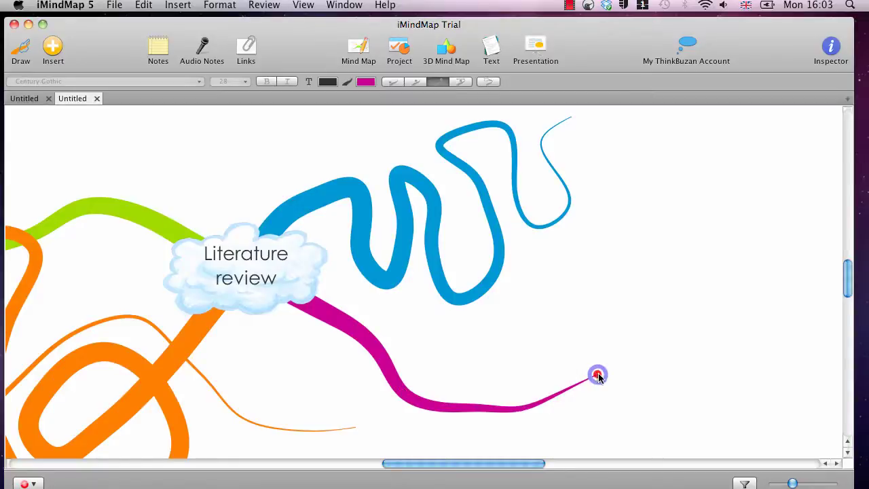
{"action": "mouse_move", "coordinate": [597, 374]}
{"action": "left_mouse_down"}
{"action": "mouse_move", "coordinate": [621, 351]}
{"action": "mouse_move", "coordinate": [774, 318]}
{"action": "left_mouse_up"}
{"action": "type", "text": "the"}
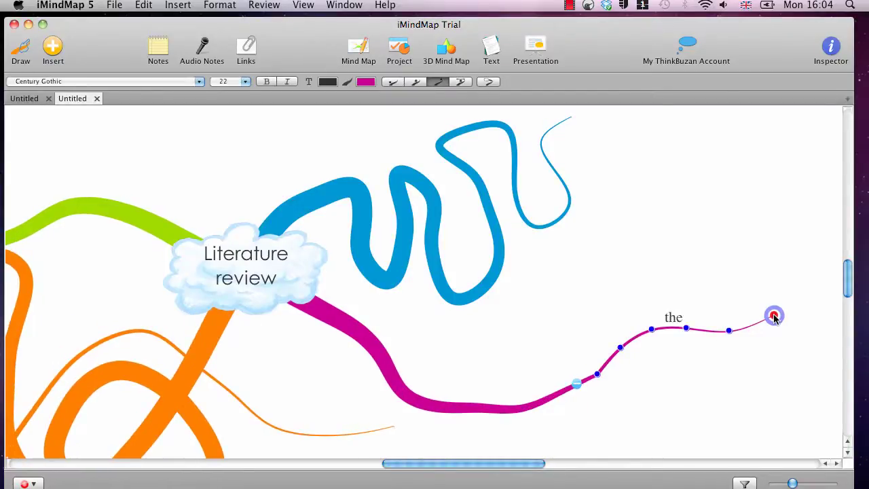
{"action": "type", "text": "me 1"}
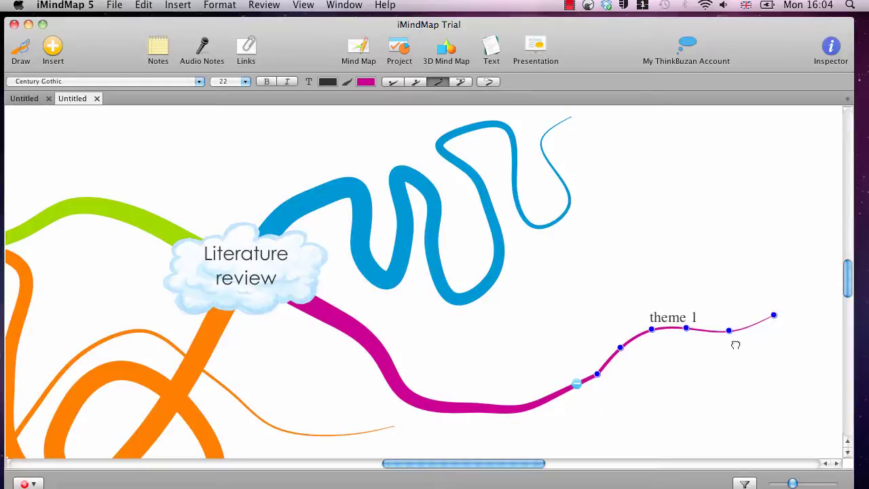
{"action": "left_click", "coordinate": [597, 374]}
{"action": "left_click_drag", "start_coordinate": [597, 374], "coordinate": [819, 380]}
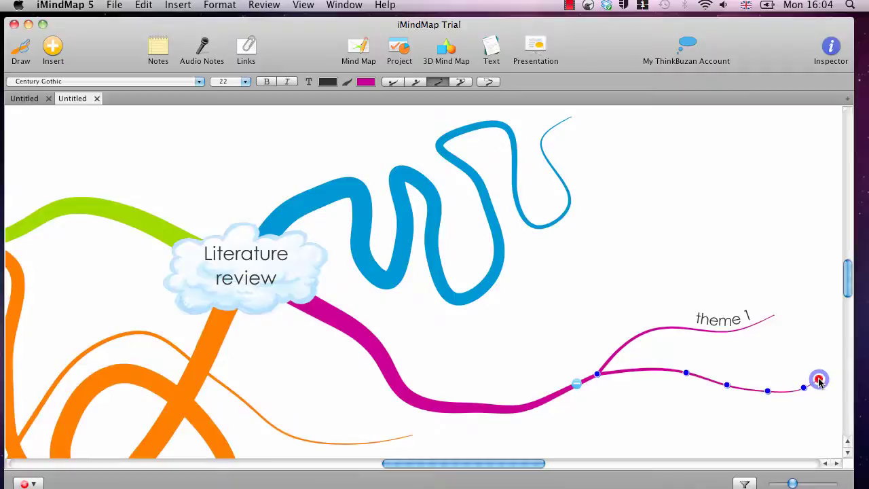
{"action": "type", "text": "theme 2"}
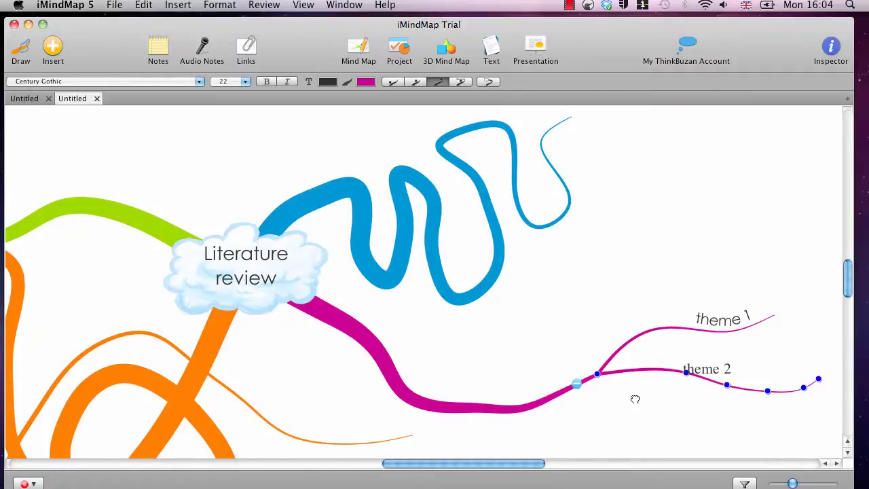
Add sub-branches labelled 'idea 1' up-left and 'idea 2' down-right from the same end
{"action": "left_click_drag", "start_coordinate": [598, 374], "coordinate": [450, 336]}
{"action": "type", "text": "idea 1"}
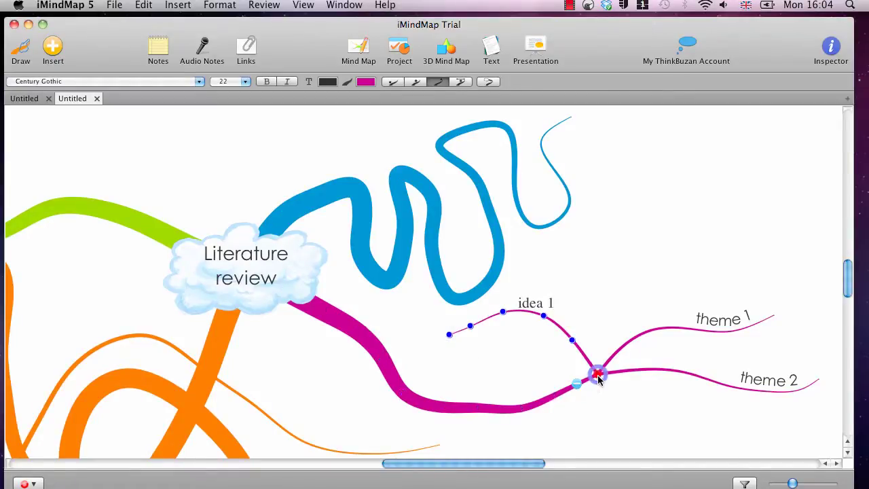
{"action": "mouse_move", "coordinate": [598, 379]}
{"action": "left_mouse_down"}
{"action": "mouse_move", "coordinate": [621, 412]}
{"action": "mouse_move", "coordinate": [730, 430]}
{"action": "left_mouse_up"}
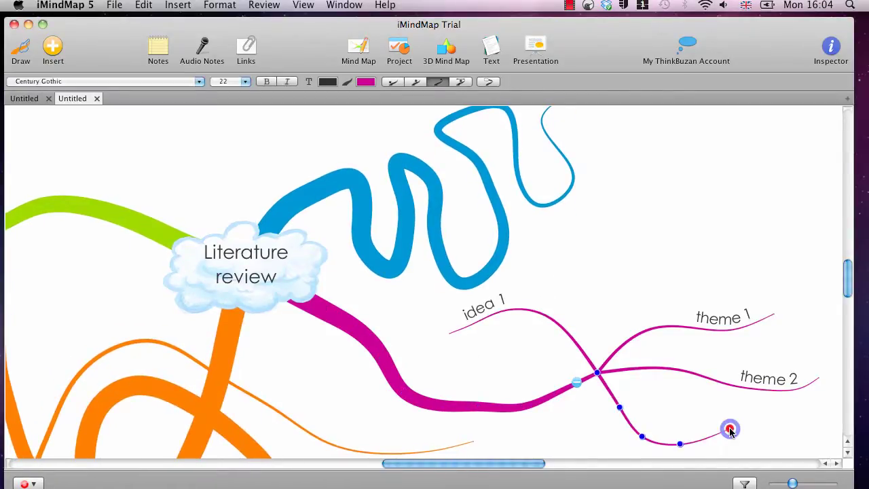
{"action": "type", "text": "idea 2"}
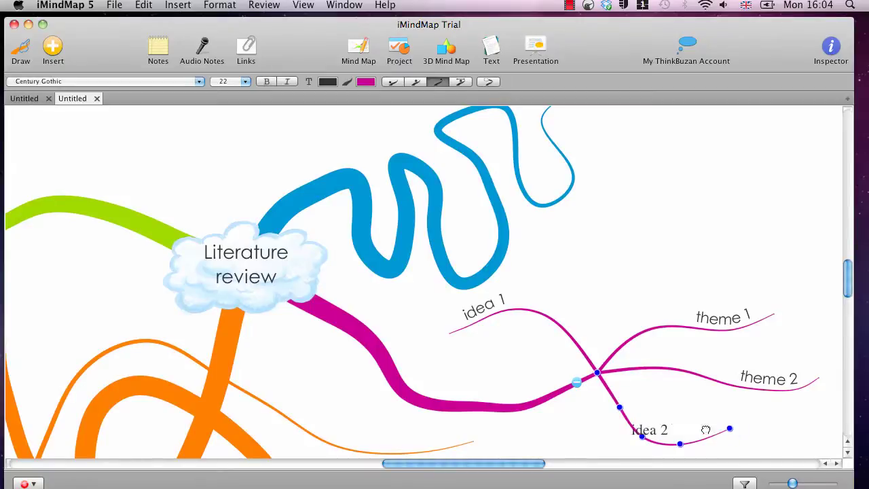
{"action": "left_click", "coordinate": [569, 438]}
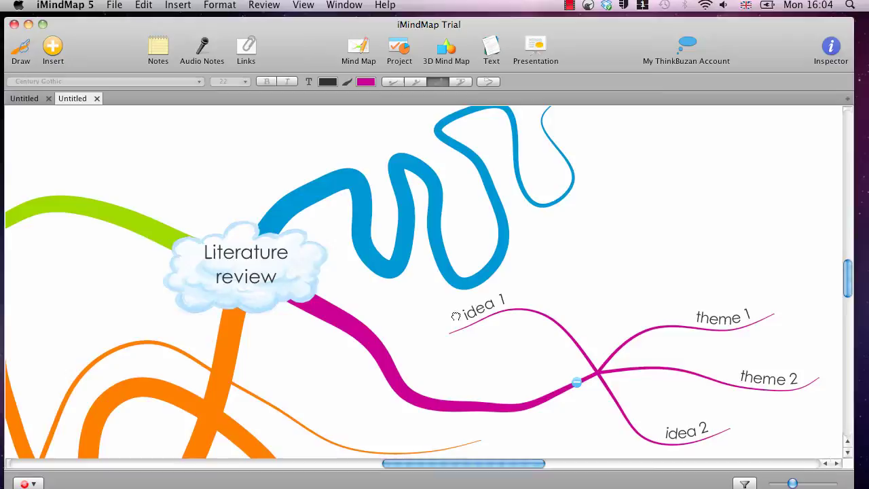
{"action": "mouse_move", "coordinate": [448, 332]}
{"action": "left_click_drag", "start_coordinate": [448, 331], "coordinate": [781, 405]}
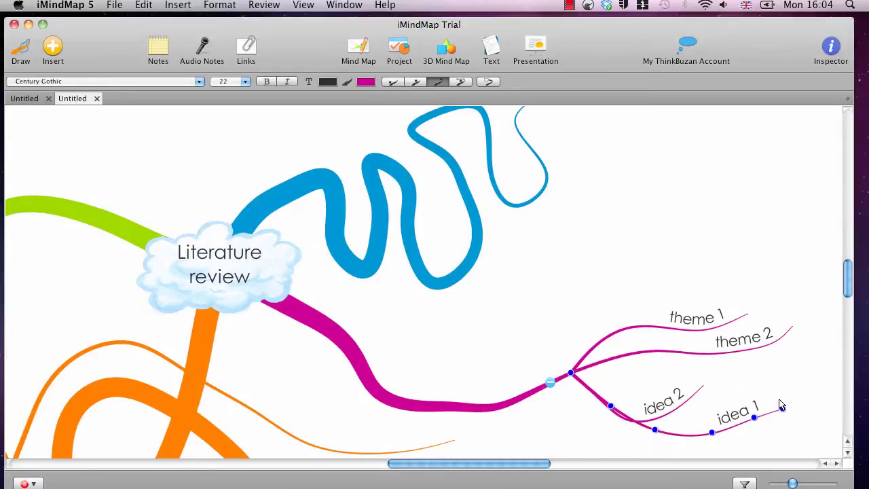
{"action": "mouse_move", "coordinate": [702, 367]}
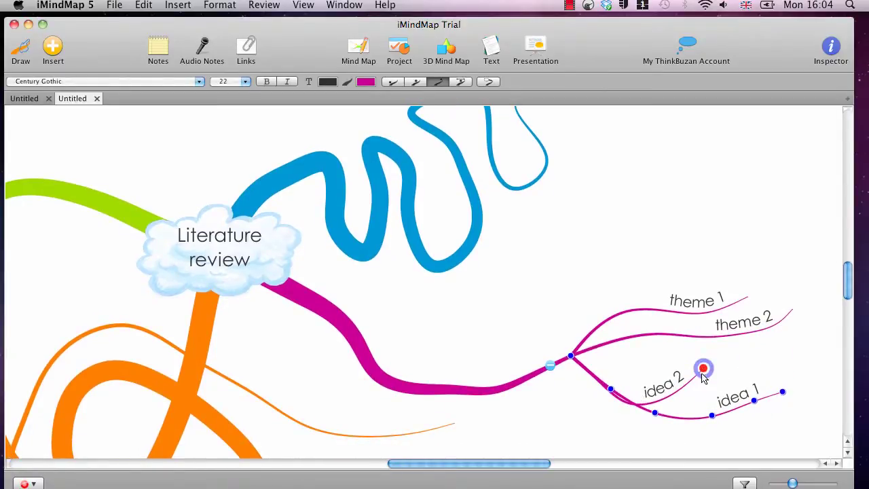
{"action": "left_click_drag", "start_coordinate": [703, 370], "coordinate": [679, 443]}
{"action": "mouse_move", "coordinate": [666, 314]}
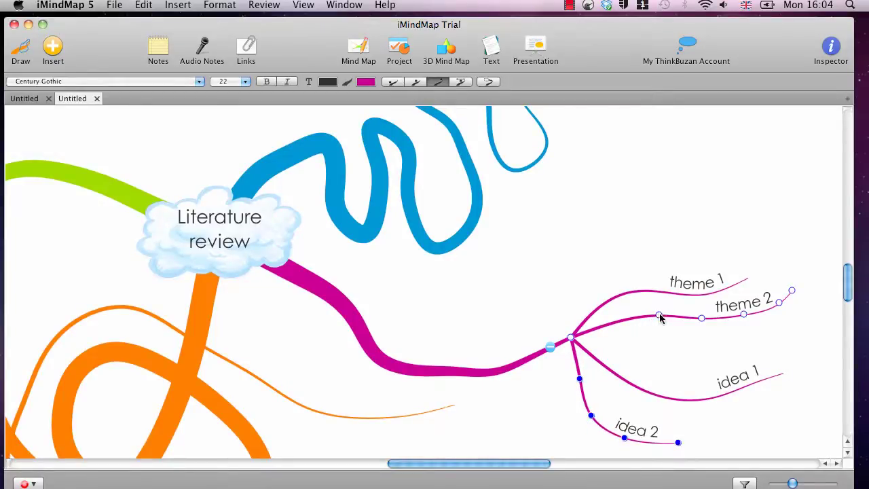
{"action": "left_click", "coordinate": [660, 316]}
{"action": "mouse_move", "coordinate": [659, 317]}
{"action": "left_mouse_down"}
{"action": "mouse_move", "coordinate": [646, 330]}
{"action": "mouse_move", "coordinate": [687, 311]}
{"action": "mouse_move", "coordinate": [651, 332]}
{"action": "mouse_move", "coordinate": [647, 322]}
{"action": "left_mouse_up"}
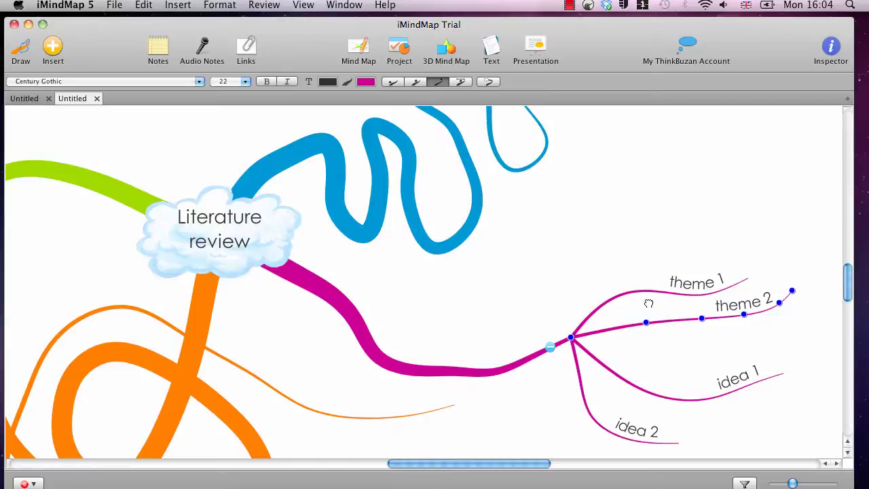
{"action": "scroll", "coordinate": [594, 275], "scroll_direction": "down", "scroll_amount": 4}
{"action": "scroll", "coordinate": [595, 275], "scroll_direction": "left", "scroll_amount": 3}
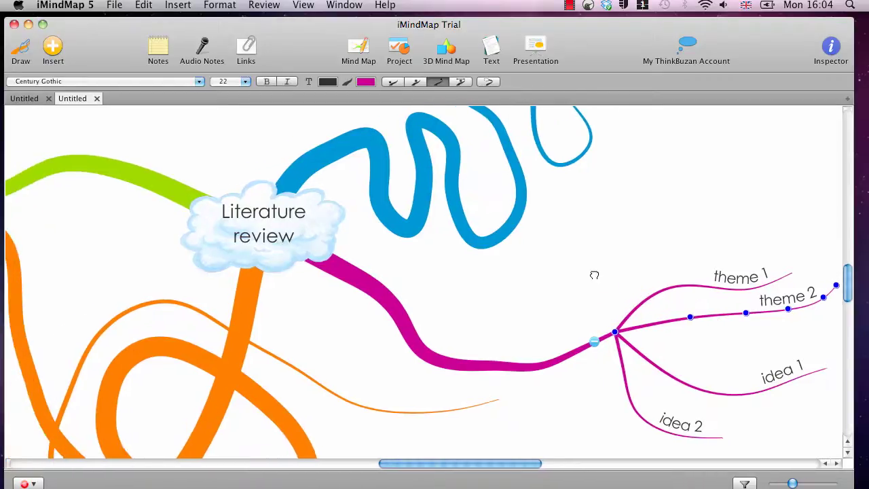
{"action": "scroll", "coordinate": [594, 275], "scroll_direction": "right", "scroll_amount": 3}
{"action": "scroll", "coordinate": [595, 275], "scroll_direction": "up", "scroll_amount": 6}
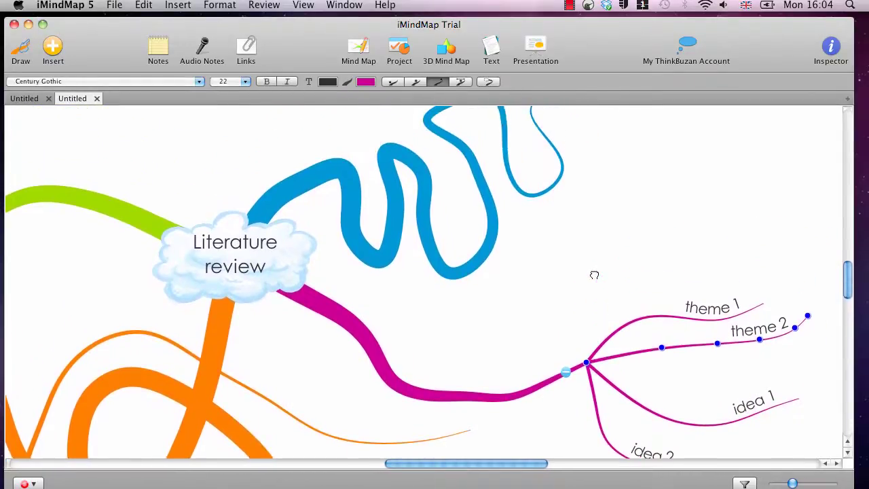
{"action": "scroll", "coordinate": [594, 275], "scroll_direction": "down", "scroll_amount": 3}
{"action": "scroll", "coordinate": [595, 275], "scroll_direction": "left", "scroll_amount": 5}
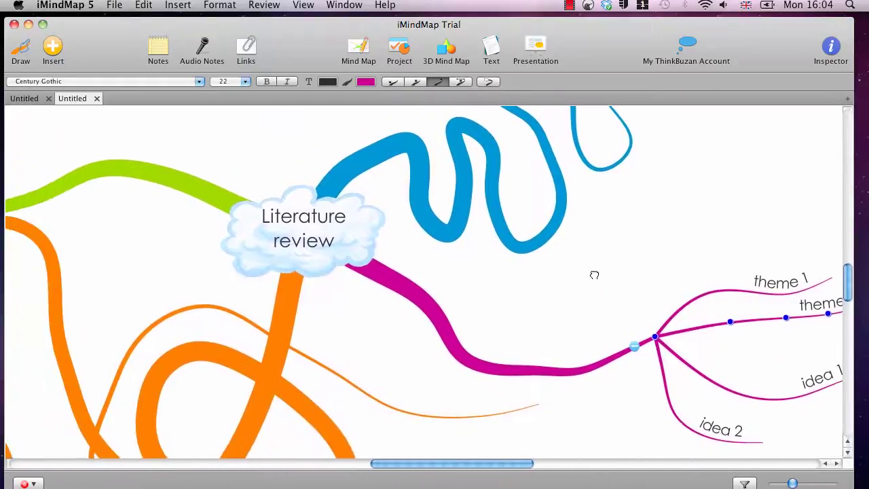
{"action": "scroll", "coordinate": [594, 275], "scroll_direction": "down", "scroll_amount": 7}
{"action": "scroll", "coordinate": [595, 275], "scroll_direction": "left", "scroll_amount": 3}
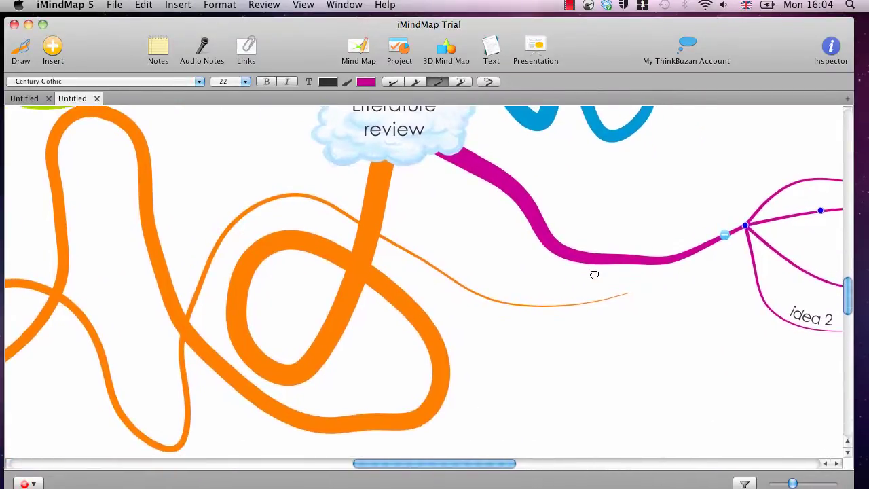
{"action": "scroll", "coordinate": [595, 275], "scroll_direction": "up", "scroll_amount": 4}
{"action": "scroll", "coordinate": [594, 275], "scroll_direction": "up", "scroll_amount": 8}
{"action": "scroll", "coordinate": [594, 275], "scroll_direction": "right", "scroll_amount": 2}
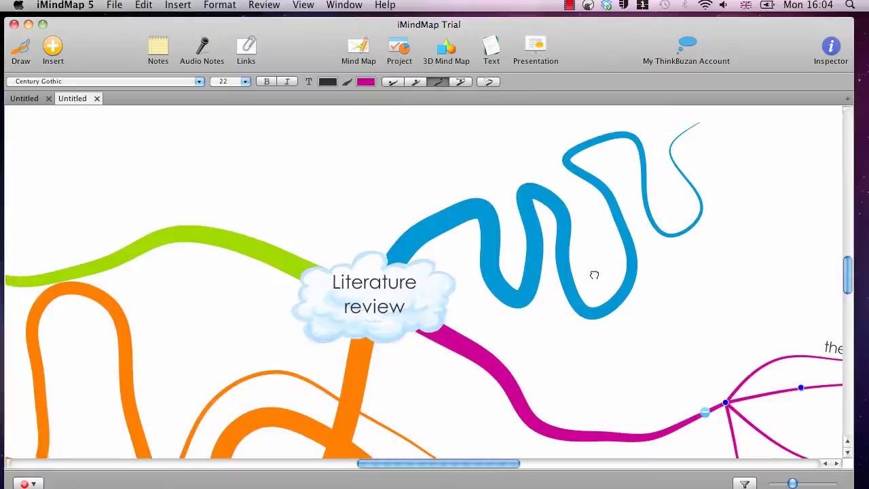
{"action": "scroll", "coordinate": [594, 275], "scroll_direction": "down", "scroll_amount": 7}
{"action": "scroll", "coordinate": [595, 275], "scroll_direction": "left", "scroll_amount": 3}
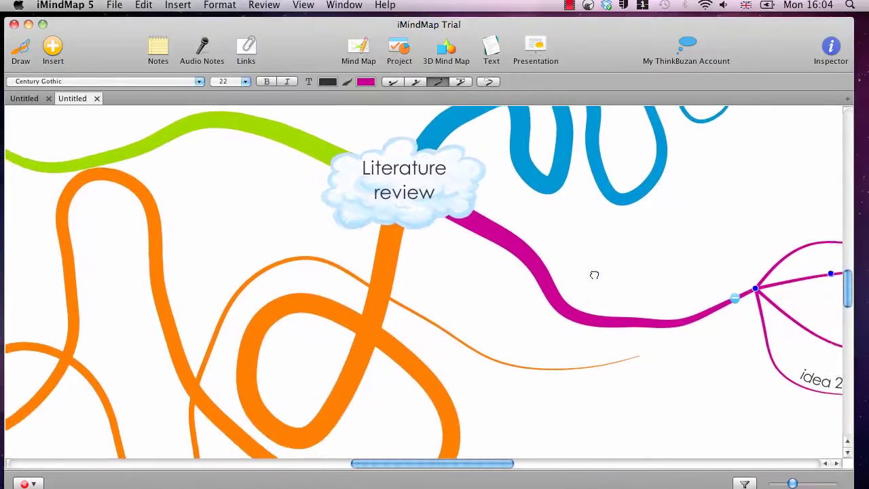
{"action": "scroll", "coordinate": [594, 276], "scroll_direction": "right", "scroll_amount": 3}
{"action": "scroll", "coordinate": [590, 275], "scroll_direction": "right", "scroll_amount": 5}
{"action": "scroll", "coordinate": [590, 275], "scroll_direction": "up", "scroll_amount": 2}
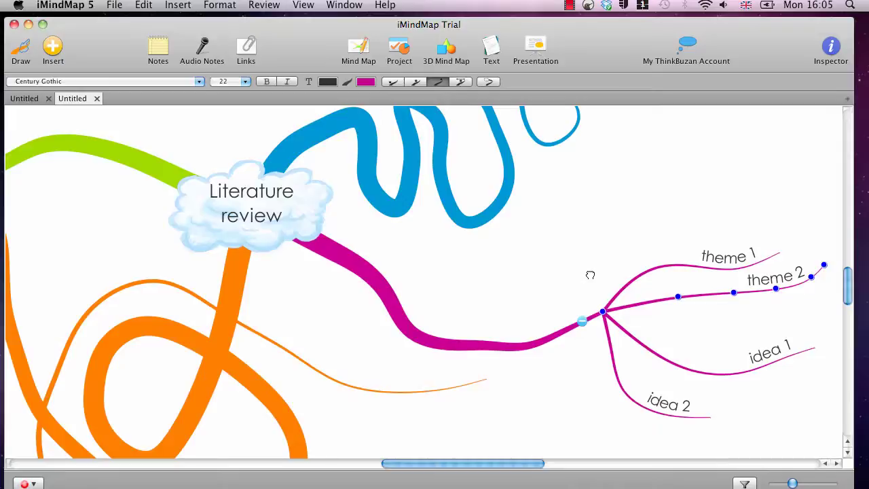
{"action": "scroll", "coordinate": [585, 252], "scroll_direction": "up", "scroll_amount": 5}
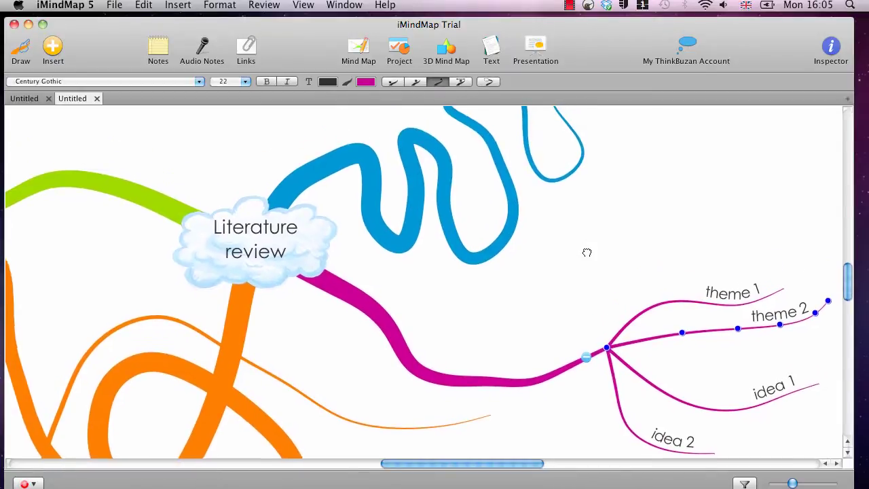
{"action": "scroll", "coordinate": [587, 252], "scroll_direction": "left", "scroll_amount": 10}
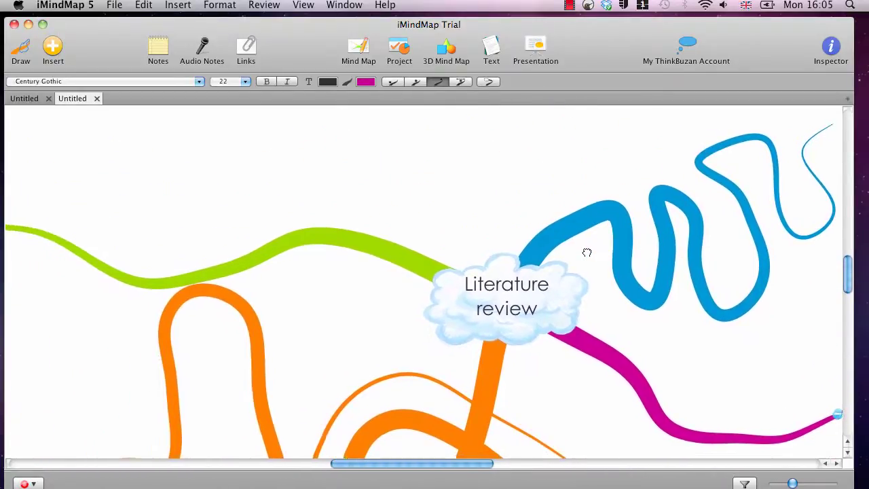
{"action": "scroll", "coordinate": [587, 253], "scroll_direction": "left", "scroll_amount": 6}
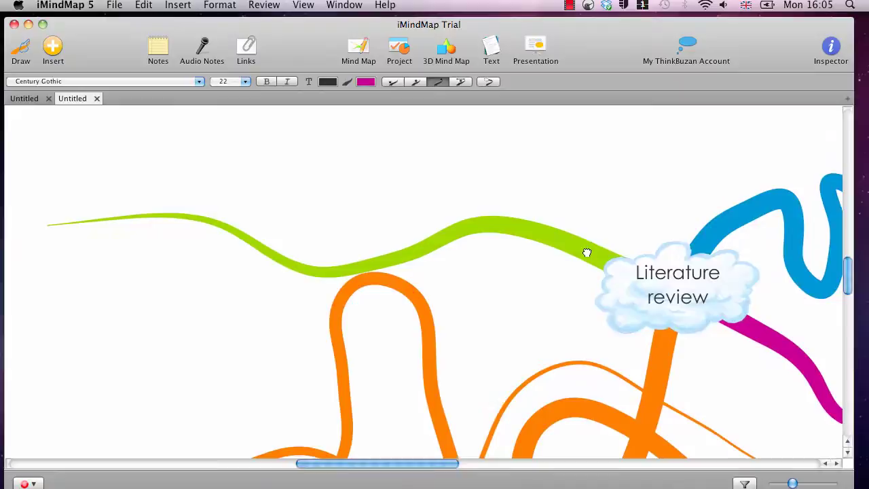
{"action": "scroll", "coordinate": [587, 253], "scroll_direction": "right", "scroll_amount": 3}
{"action": "scroll", "coordinate": [587, 253], "scroll_direction": "right", "scroll_amount": 8}
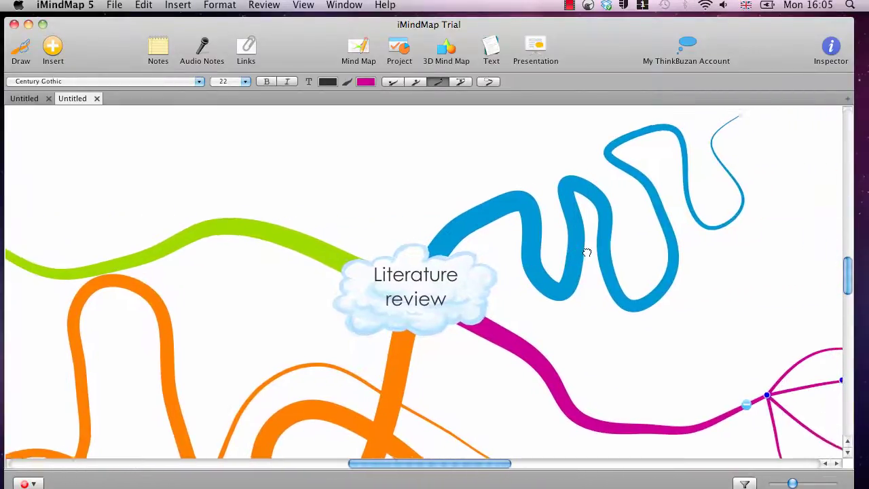
{"action": "scroll", "coordinate": [587, 252], "scroll_direction": "up", "scroll_amount": 2}
{"action": "scroll", "coordinate": [587, 253], "scroll_direction": "right", "scroll_amount": 4}
{"action": "scroll", "coordinate": [587, 253], "scroll_direction": "down", "scroll_amount": 5}
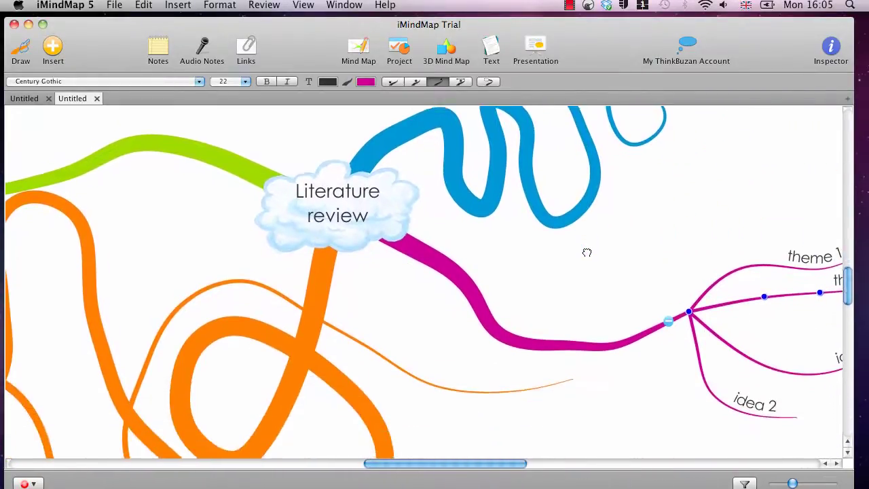
{"action": "scroll", "coordinate": [587, 253], "scroll_direction": "right", "scroll_amount": 3}
{"action": "scroll", "coordinate": [587, 252], "scroll_direction": "down", "scroll_amount": 4}
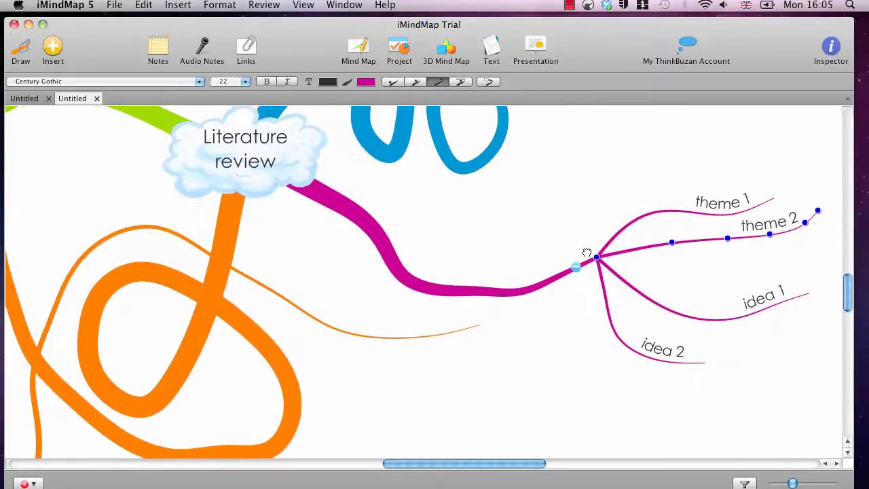
{"action": "scroll", "coordinate": [587, 253], "scroll_direction": "left", "scroll_amount": 2}
{"action": "scroll", "coordinate": [587, 253], "scroll_direction": "left", "scroll_amount": 8}
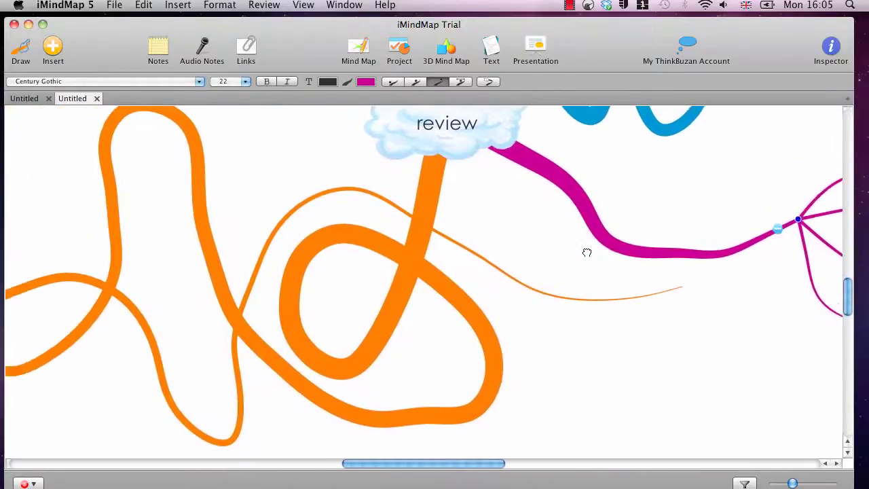
{"action": "scroll", "coordinate": [587, 253], "scroll_direction": "up", "scroll_amount": 4}
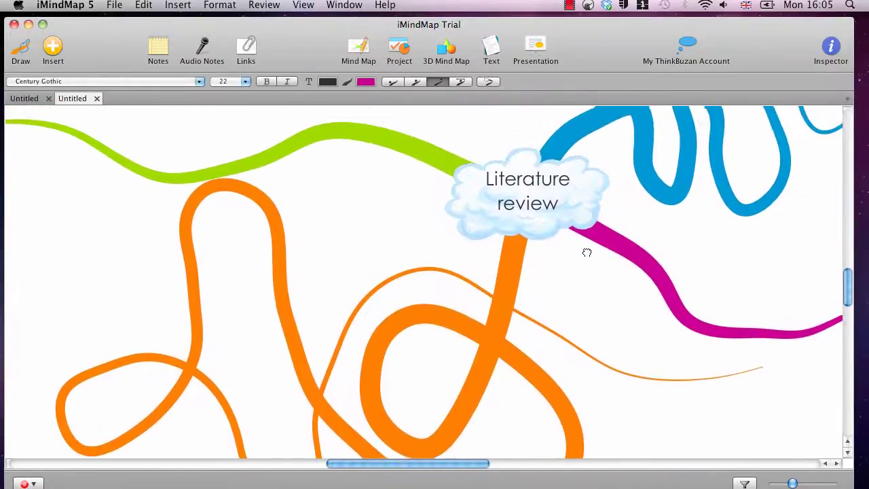
{"action": "scroll", "coordinate": [587, 253], "scroll_direction": "up", "scroll_amount": 1}
{"action": "scroll", "coordinate": [587, 252], "scroll_direction": "left", "scroll_amount": 4}
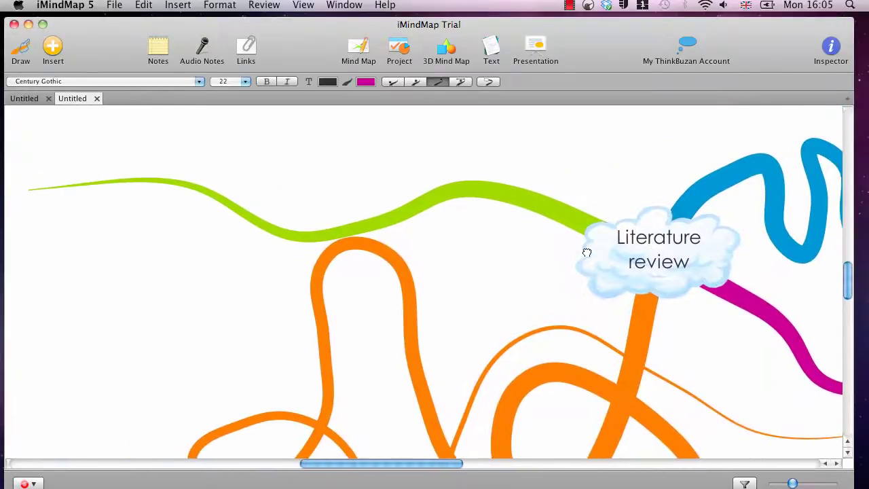
{"action": "scroll", "coordinate": [587, 253], "scroll_direction": "right", "scroll_amount": 4}
{"action": "scroll", "coordinate": [587, 253], "scroll_direction": "up", "scroll_amount": 1}
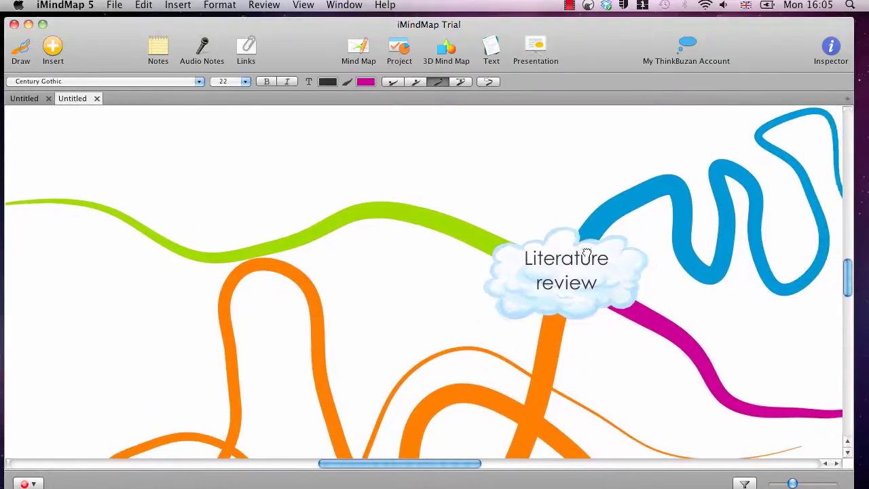
{"action": "scroll", "coordinate": [587, 253], "scroll_direction": "right", "scroll_amount": 3}
{"action": "scroll", "coordinate": [587, 253], "scroll_direction": "up", "scroll_amount": 1}
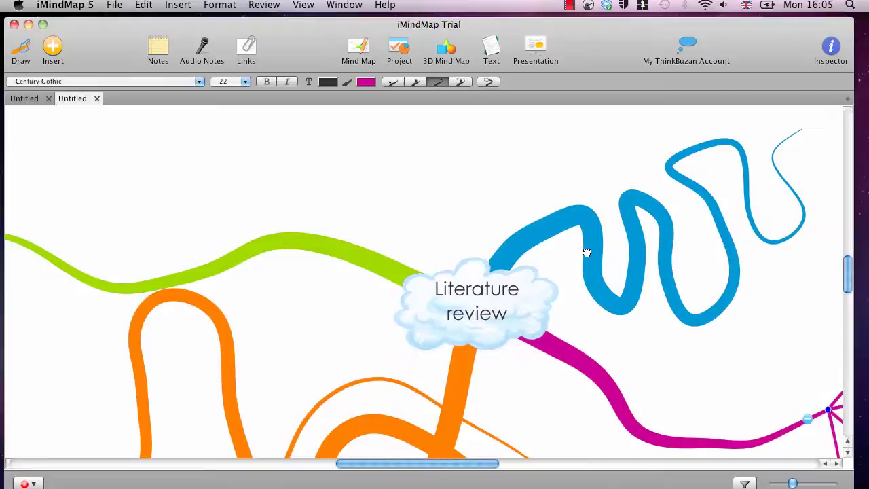
{"action": "scroll", "coordinate": [587, 253], "scroll_direction": "right", "scroll_amount": 3}
{"action": "scroll", "coordinate": [587, 252], "scroll_direction": "down", "scroll_amount": 4}
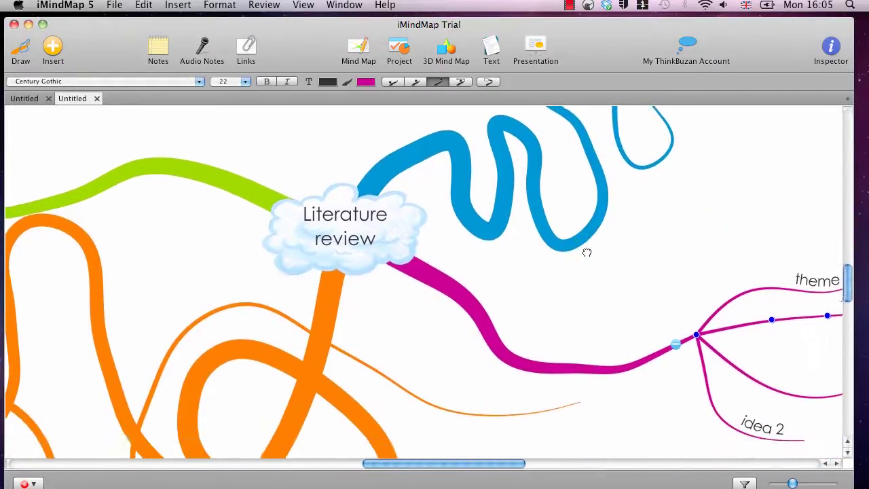
{"action": "scroll", "coordinate": [587, 253], "scroll_direction": "down", "scroll_amount": 2}
{"action": "scroll", "coordinate": [586, 252], "scroll_direction": "right", "scroll_amount": 1}
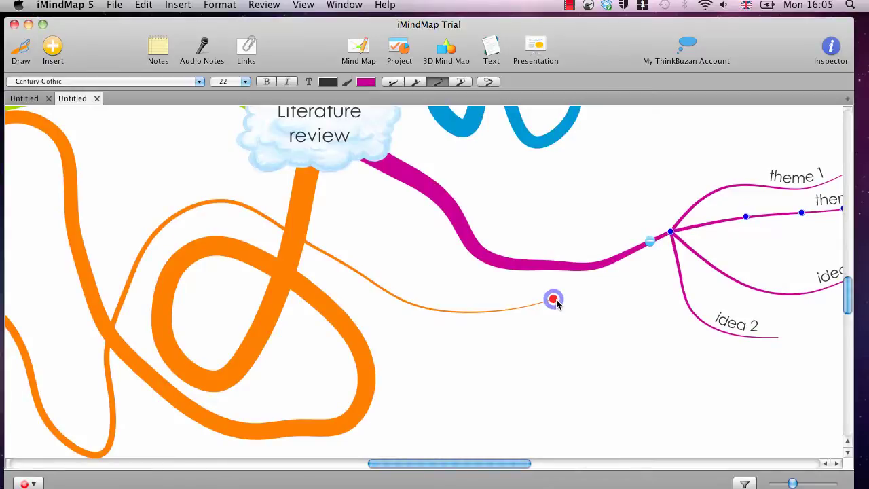
Draw four unlabelled freehand sub-branches from the thin orange branch's tip, curving left, down and right
{"action": "mouse_move", "coordinate": [555, 302]}
{"action": "left_mouse_down"}
{"action": "mouse_move", "coordinate": [547, 352]}
{"action": "mouse_move", "coordinate": [483, 375]}
{"action": "mouse_move", "coordinate": [427, 362]}
{"action": "left_mouse_up"}
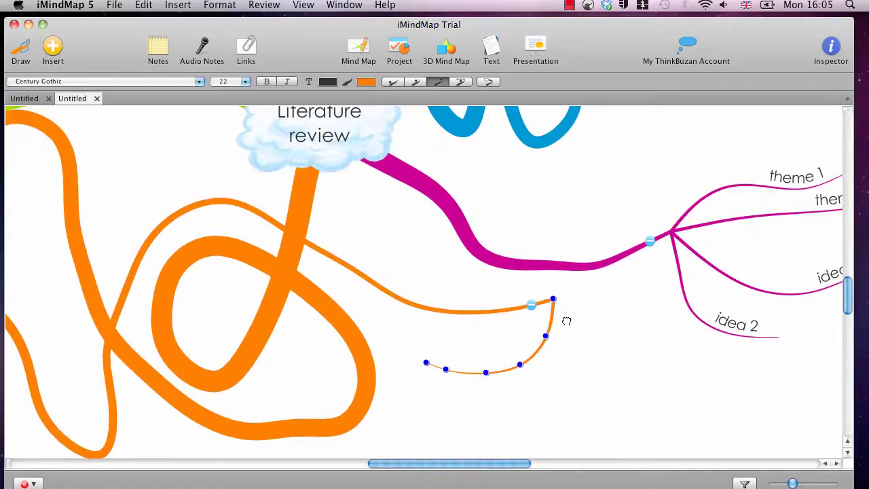
{"action": "mouse_move", "coordinate": [554, 299]}
{"action": "left_mouse_down"}
{"action": "mouse_move", "coordinate": [592, 359]}
{"action": "mouse_move", "coordinate": [567, 424]}
{"action": "mouse_move", "coordinate": [514, 428]}
{"action": "mouse_move", "coordinate": [483, 417]}
{"action": "left_mouse_up"}
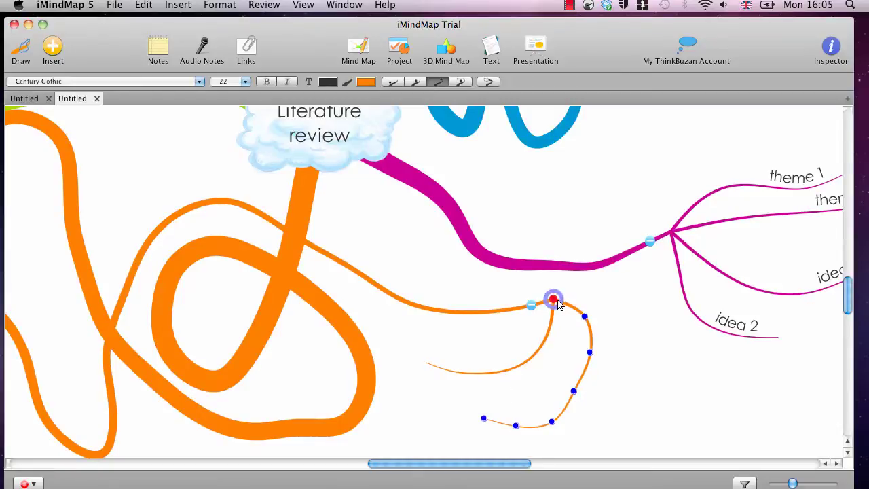
{"action": "left_click_drag", "start_coordinate": [556, 302], "coordinate": [448, 275]}
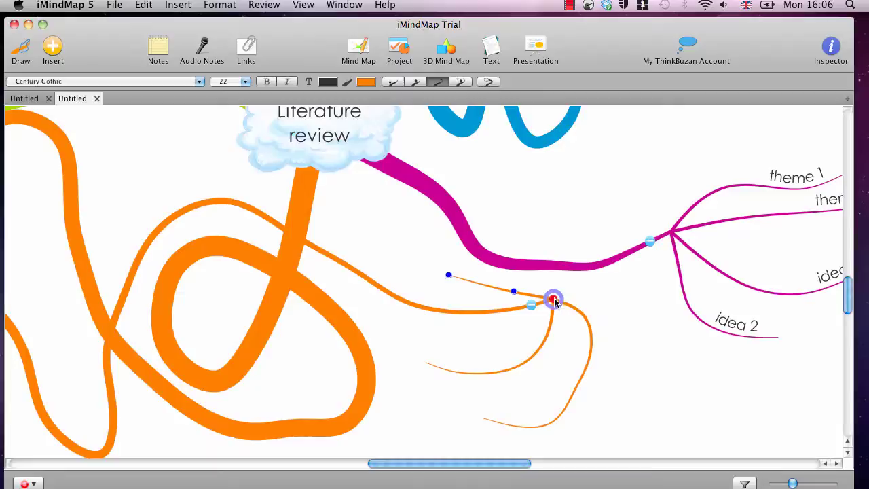
{"action": "mouse_move", "coordinate": [555, 300]}
{"action": "left_mouse_down"}
{"action": "mouse_move", "coordinate": [633, 241]}
{"action": "mouse_move", "coordinate": [636, 364]}
{"action": "mouse_move", "coordinate": [671, 363]}
{"action": "left_mouse_up"}
{"action": "scroll", "coordinate": [391, 357], "scroll_direction": "up", "scroll_amount": 5}
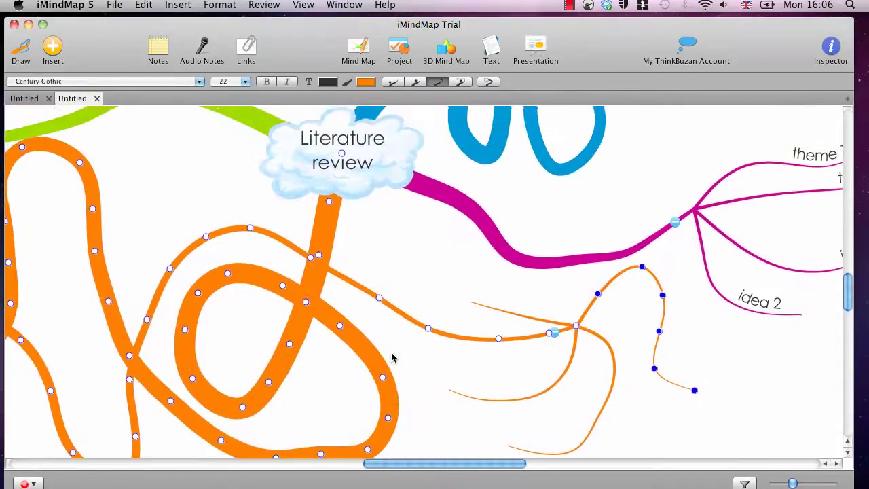
{"action": "scroll", "coordinate": [392, 357], "scroll_direction": "up", "scroll_amount": 3}
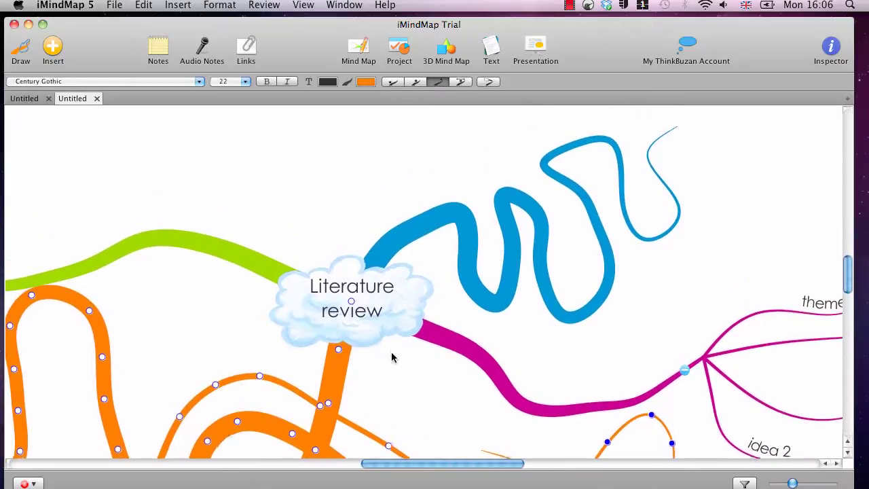
{"action": "scroll", "coordinate": [185, 313], "scroll_direction": "left", "scroll_amount": 5}
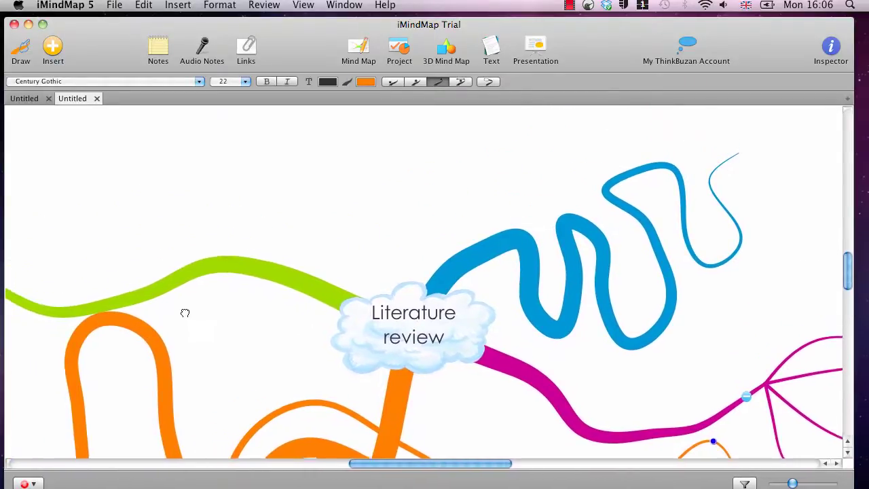
{"action": "scroll", "coordinate": [146, 247], "scroll_direction": "left", "scroll_amount": 3}
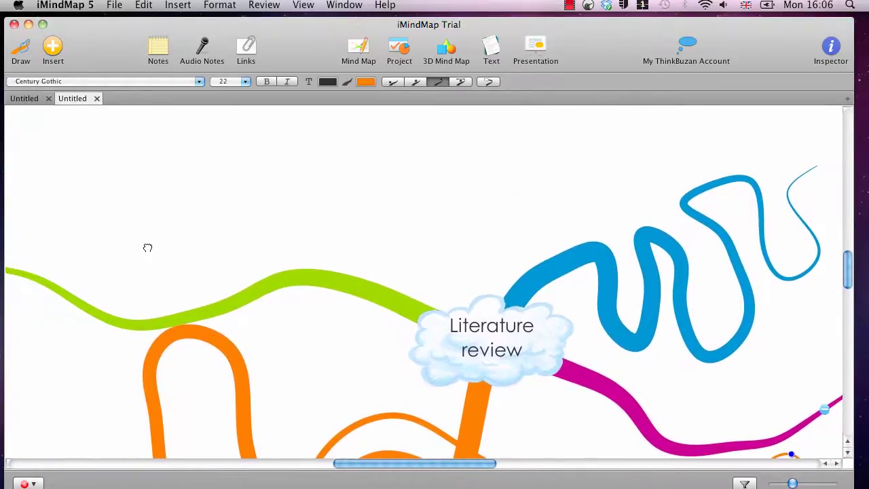
{"action": "scroll", "coordinate": [148, 248], "scroll_direction": "right", "scroll_amount": 5}
{"action": "scroll", "coordinate": [148, 247], "scroll_direction": "right", "scroll_amount": 5}
{"action": "scroll", "coordinate": [147, 248], "scroll_direction": "down", "scroll_amount": 2}
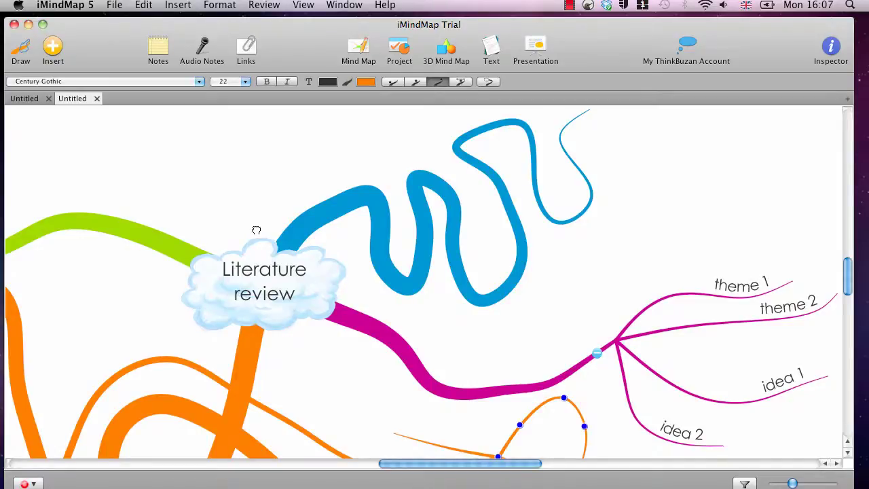
{"action": "scroll", "coordinate": [256, 230], "scroll_direction": "left", "scroll_amount": 5}
{"action": "scroll", "coordinate": [256, 231], "scroll_direction": "down", "scroll_amount": 3}
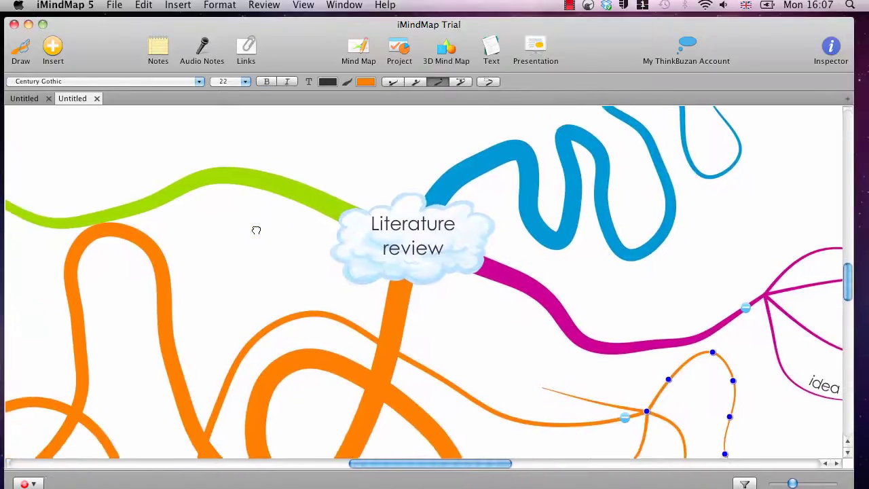
{"action": "scroll", "coordinate": [256, 230], "scroll_direction": "down", "scroll_amount": 2}
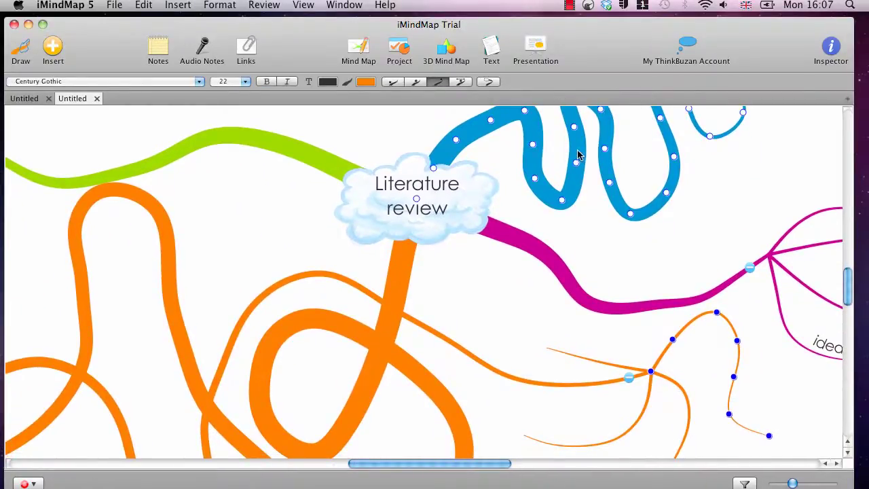